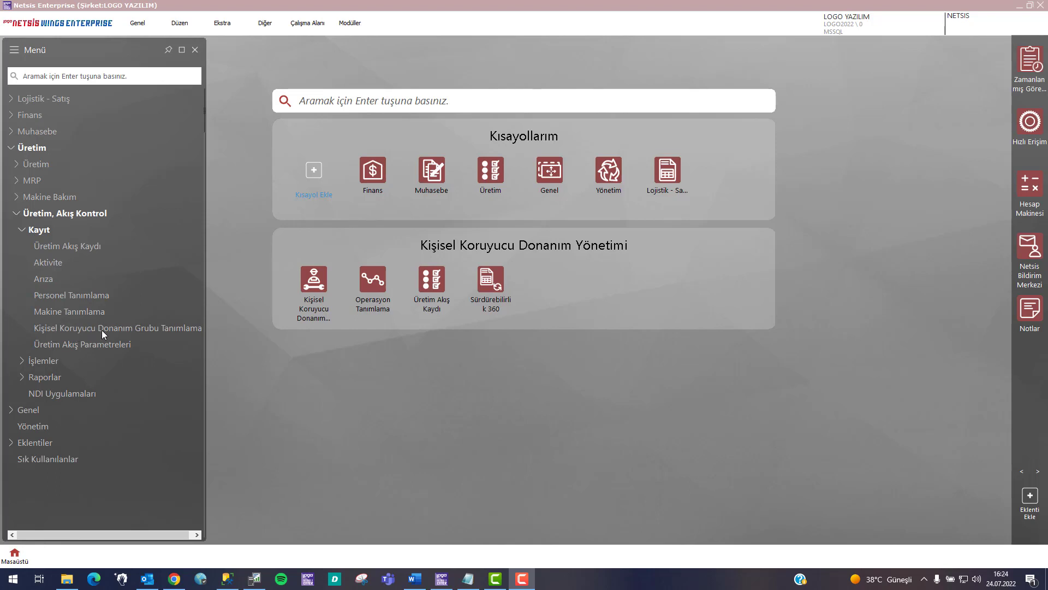
# Open the Kişisel Koruyucu Donanım Grubu Tanımlama screen and review the message policy and message text of group KKD01.
pyautogui.click(312, 305)
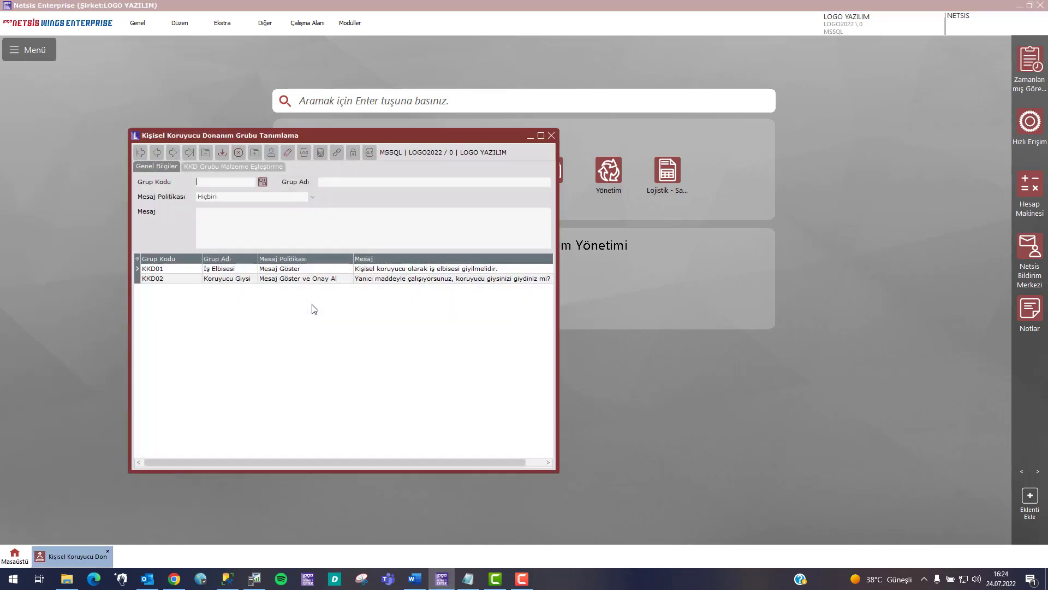
pyautogui.doubleClick(240, 268)
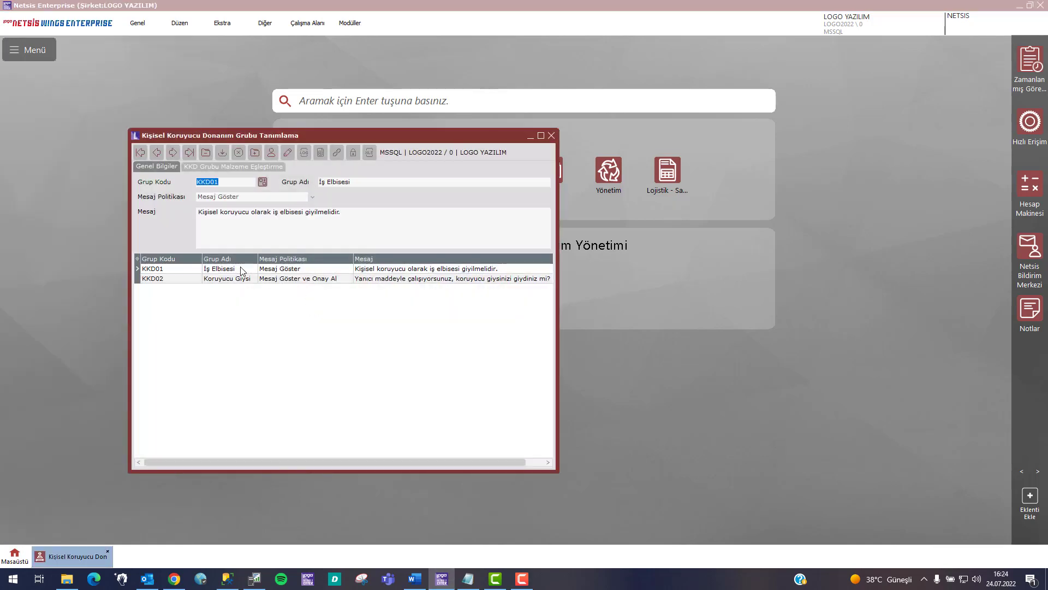
pyautogui.click(235, 198)
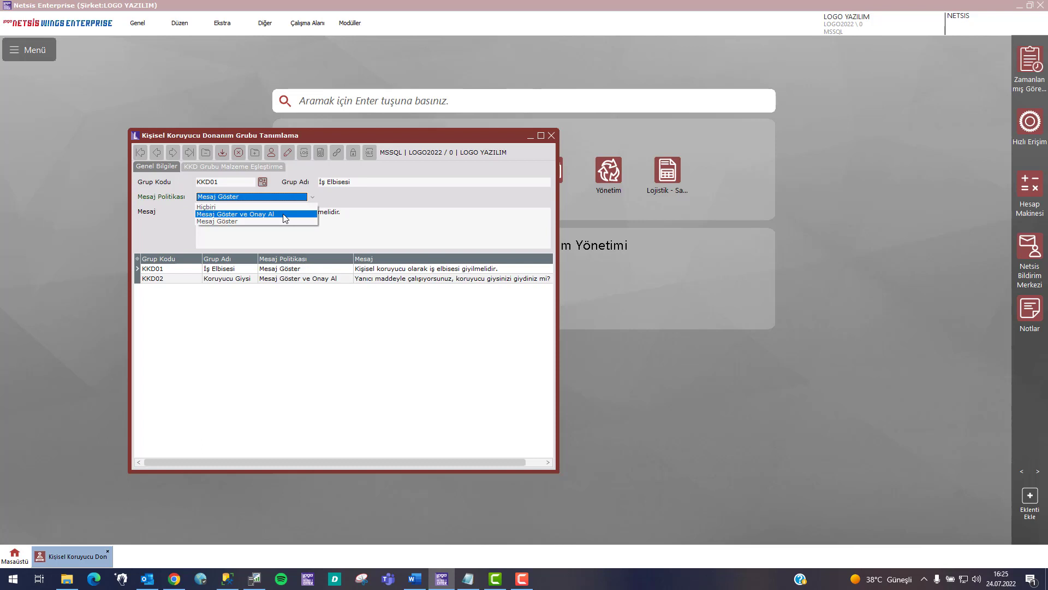
pyautogui.click(235, 221)
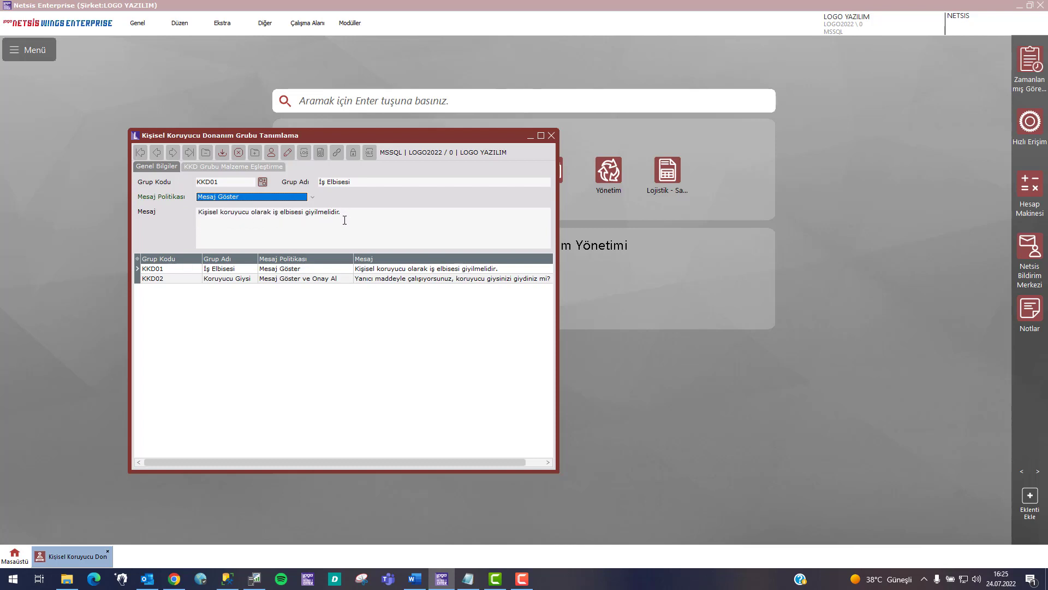
pyautogui.moveTo(350, 212); pyautogui.dragTo(196, 215)
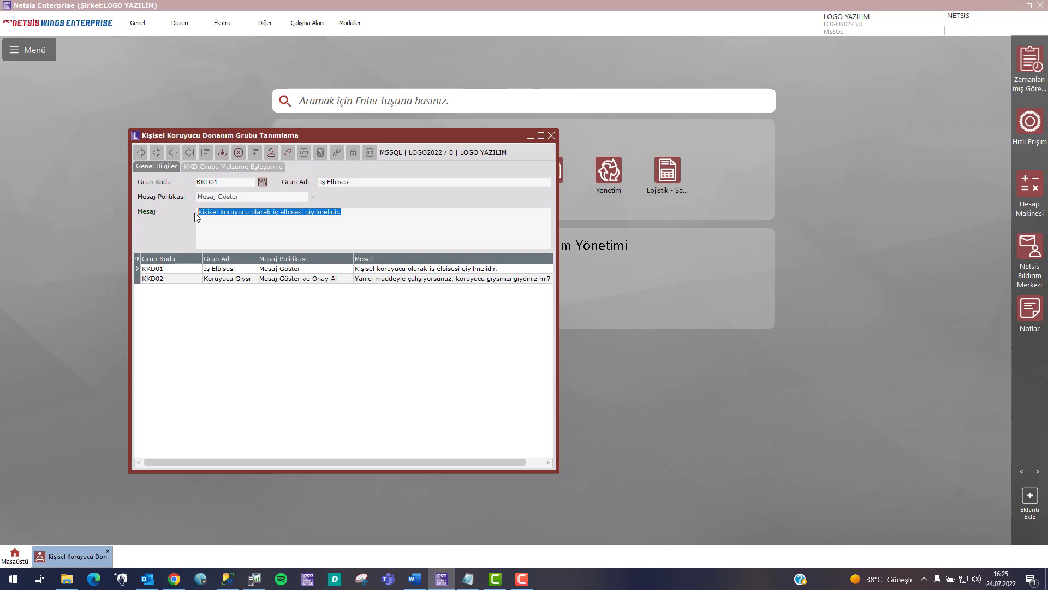
pyautogui.click(324, 235)
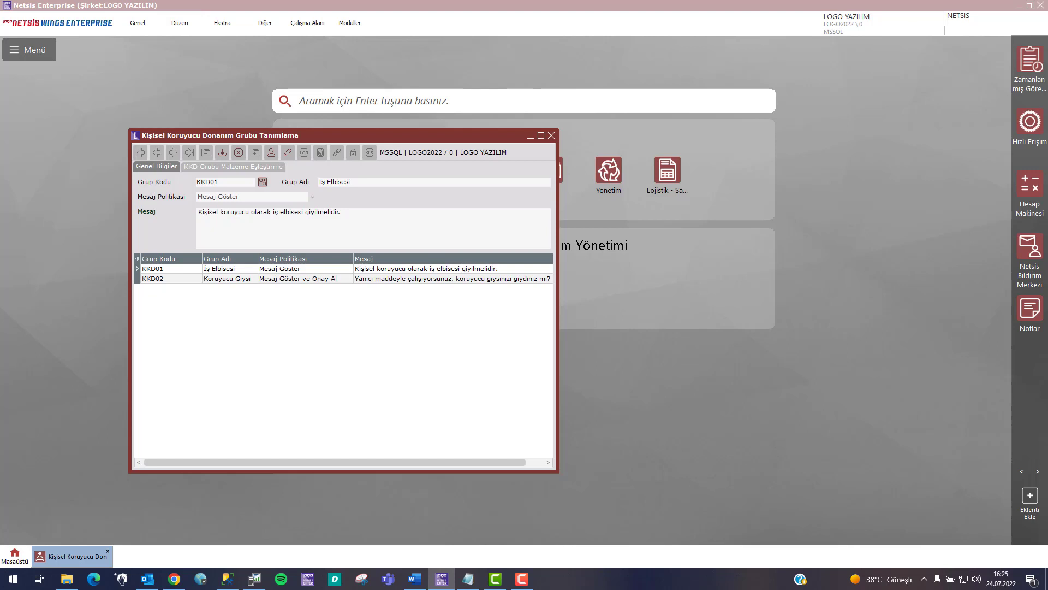
pyautogui.press('F10')
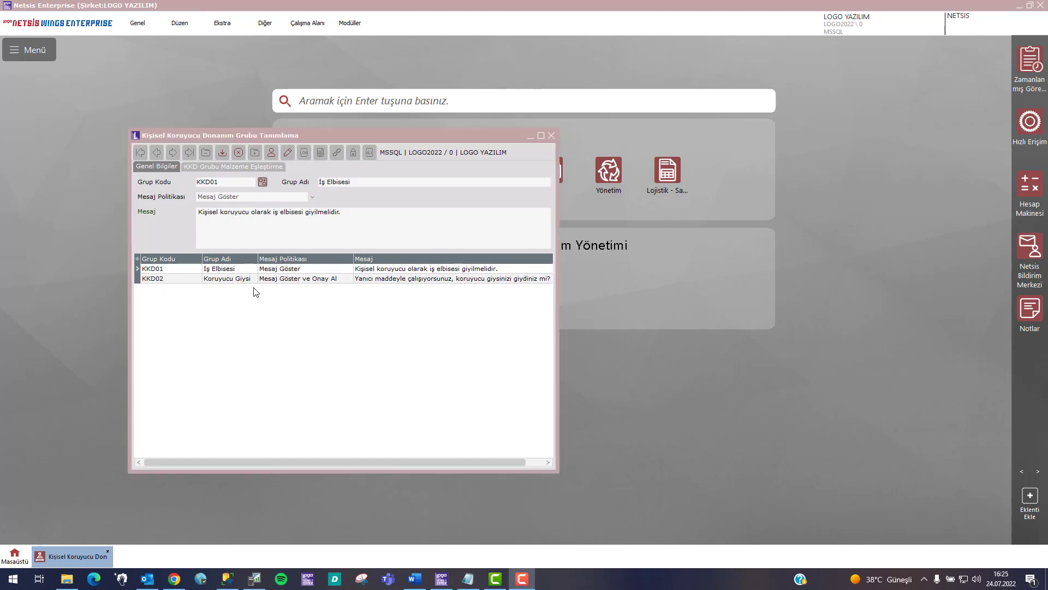
# List only the materials already matched to group KKD01, and close the group definition window after reviewing them.
pyautogui.click(229, 168)
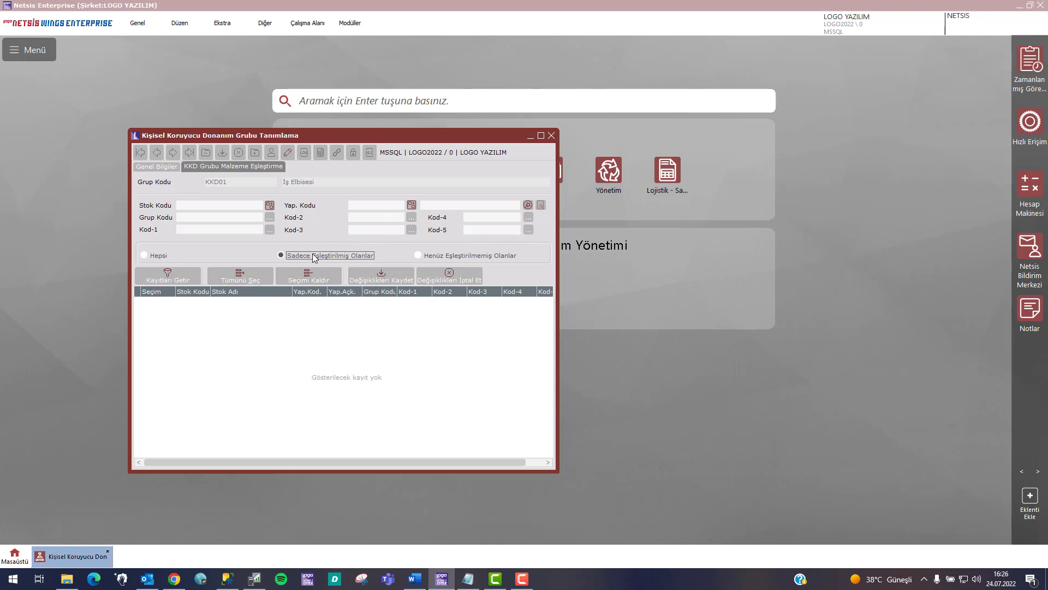
pyautogui.click(184, 280)
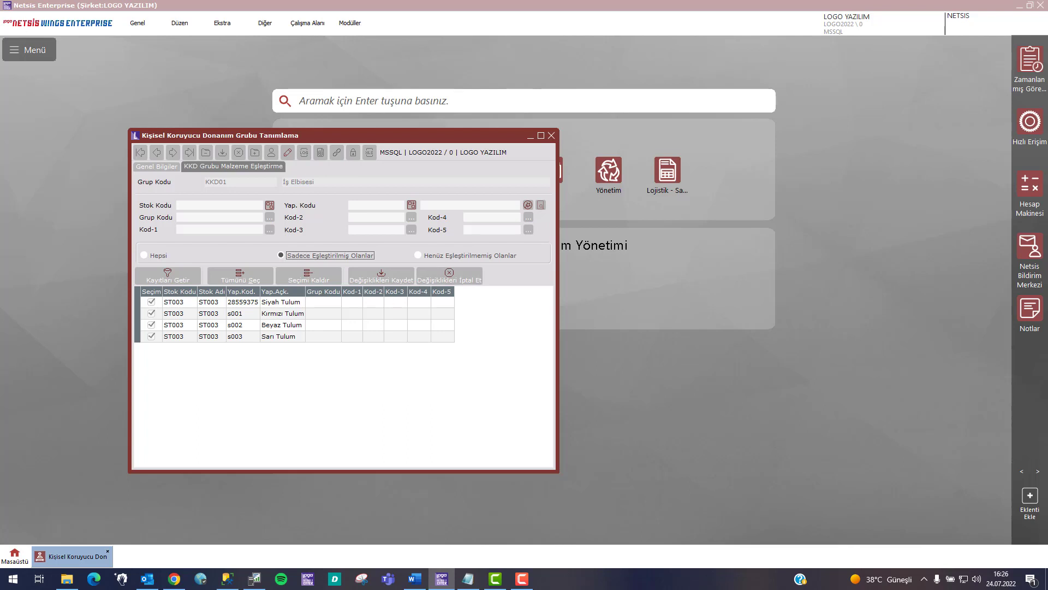
pyautogui.press('F10')
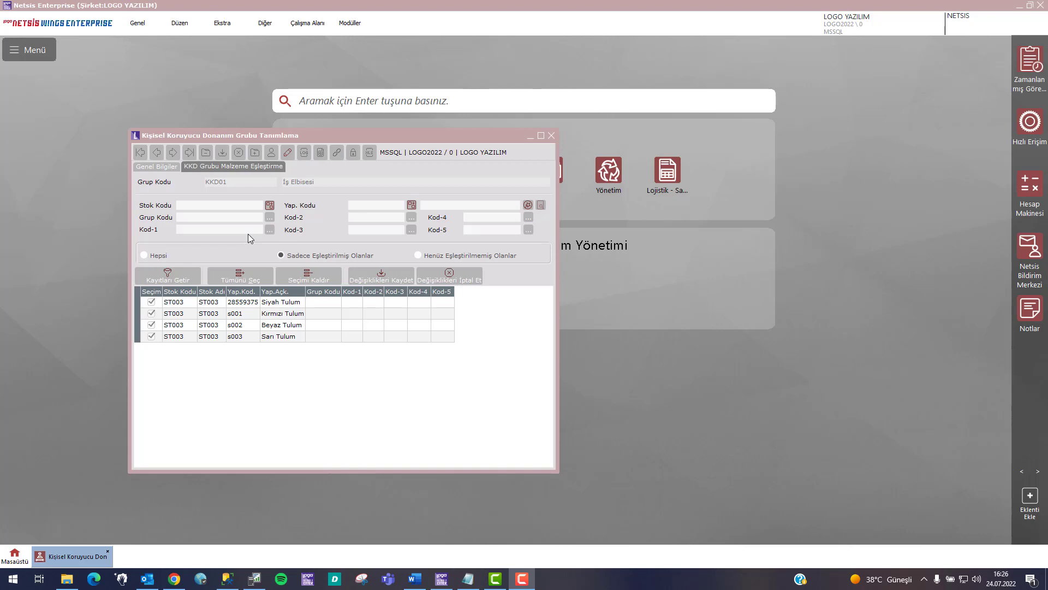
pyautogui.click(551, 136)
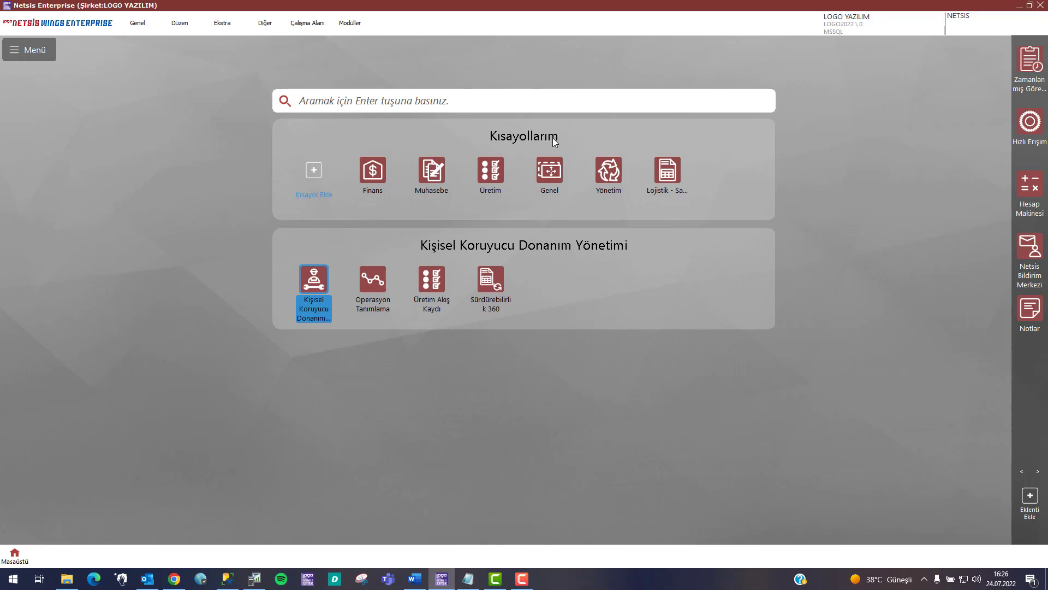
# Open Operasyon Tanımlama, load operation BOYA and look through the selectable protective equipment groups without changing its group.
pyautogui.doubleClick(379, 286)
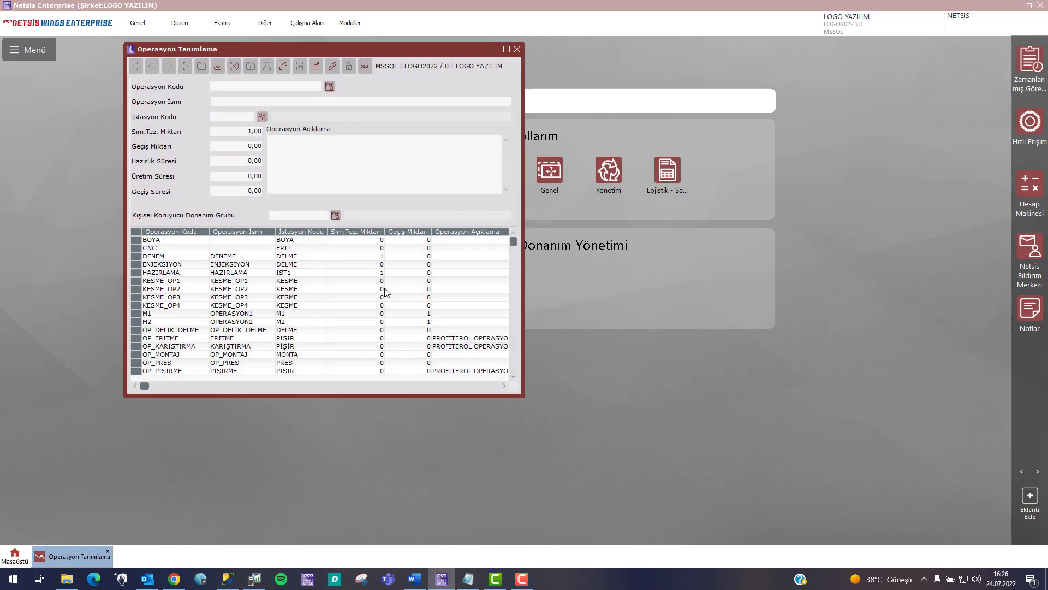
pyautogui.doubleClick(174, 241)
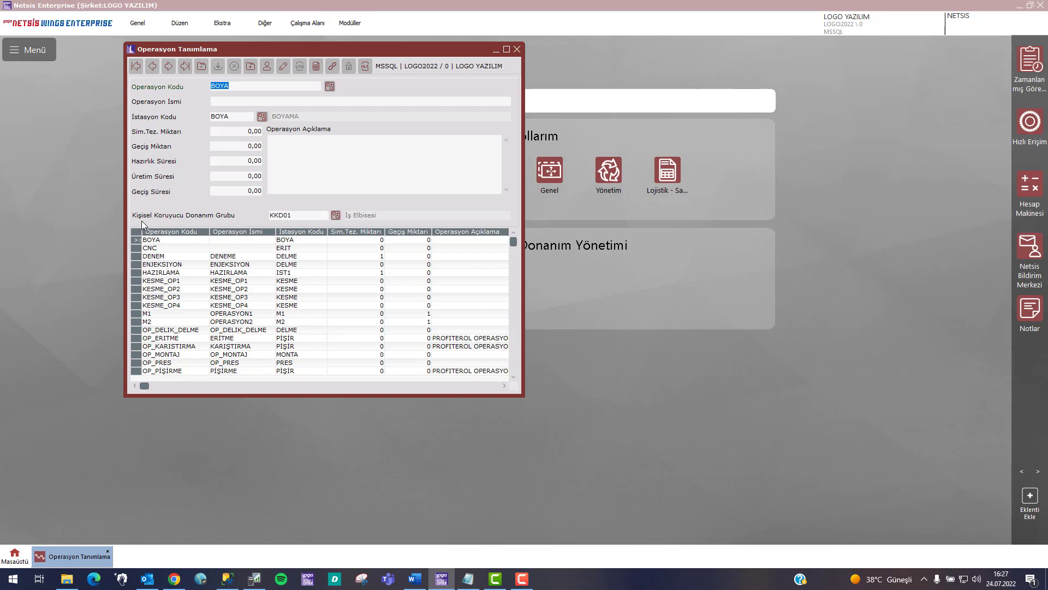
pyautogui.click(335, 215)
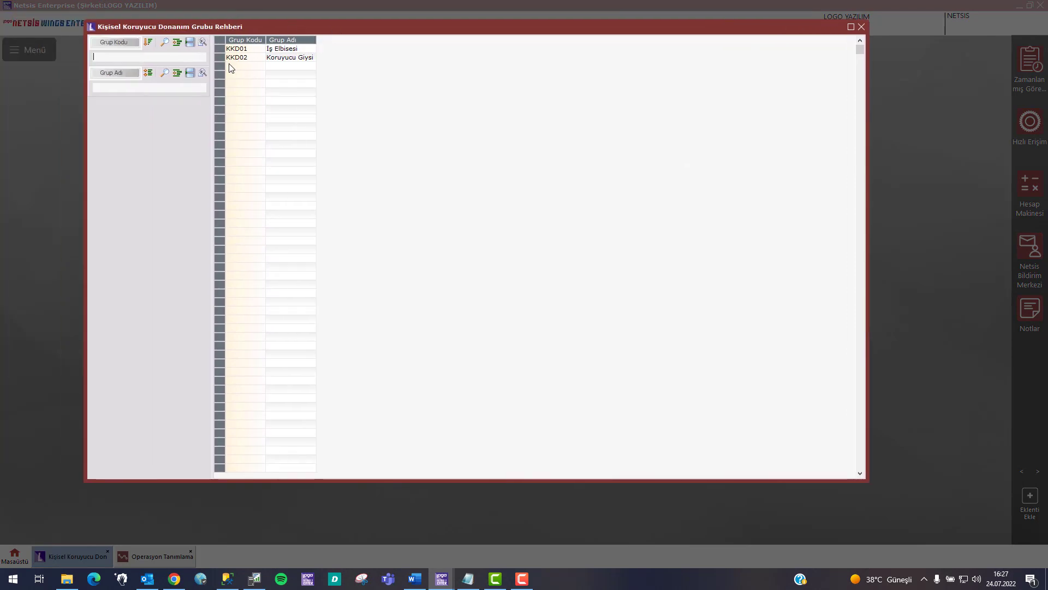
pyautogui.click(861, 26)
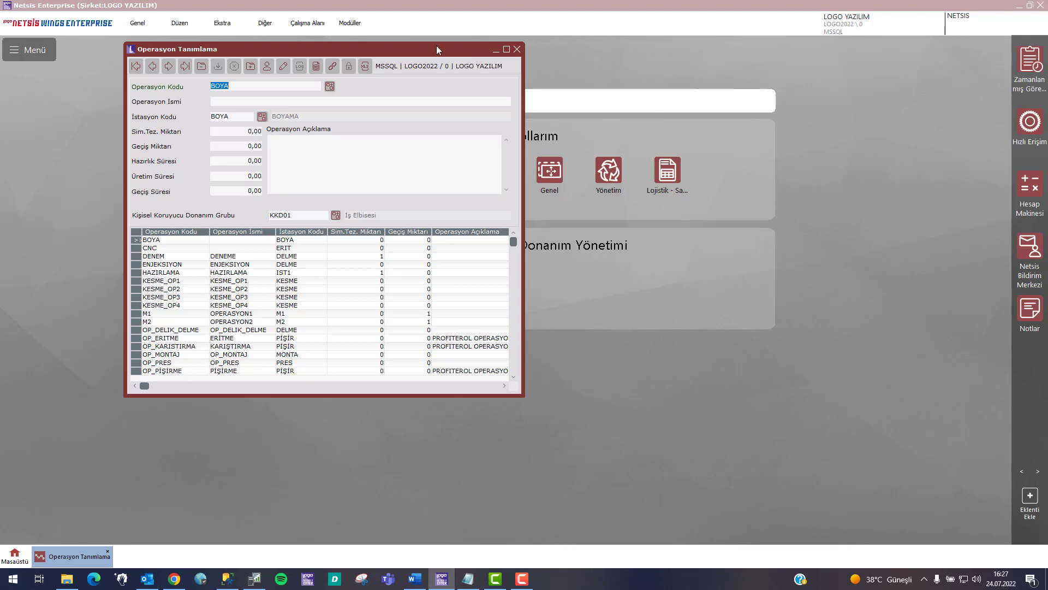
# Reposition the Operasyon Tanımlama window and open the group definition linked to operation BOYA beside it.
pyautogui.moveTo(410, 48); pyautogui.dragTo(664, 52)
pyautogui.moveTo(896, 80); pyautogui.dragTo(897, 75)
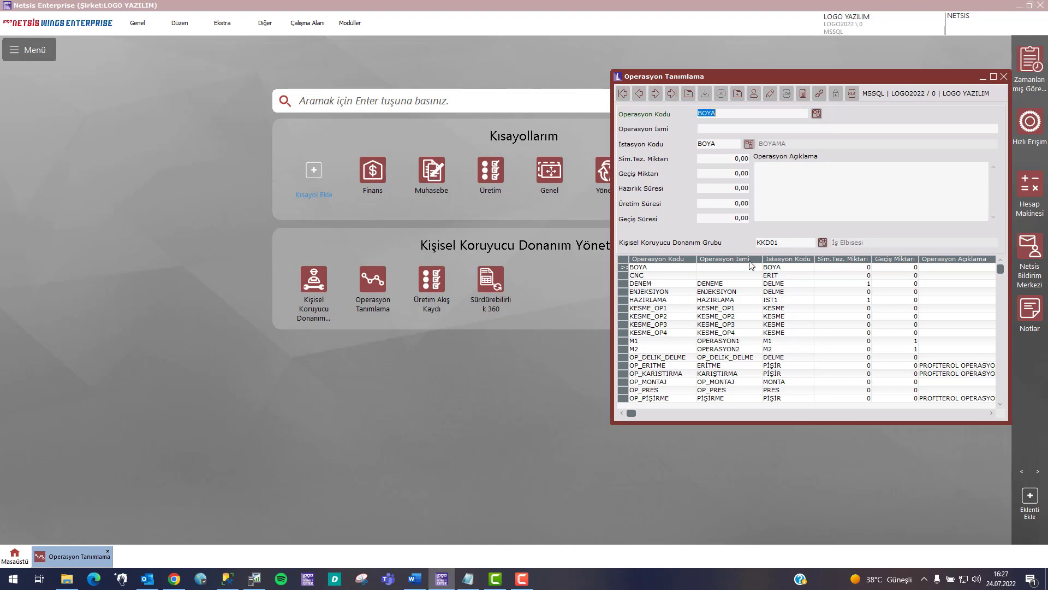
pyautogui.click(708, 243)
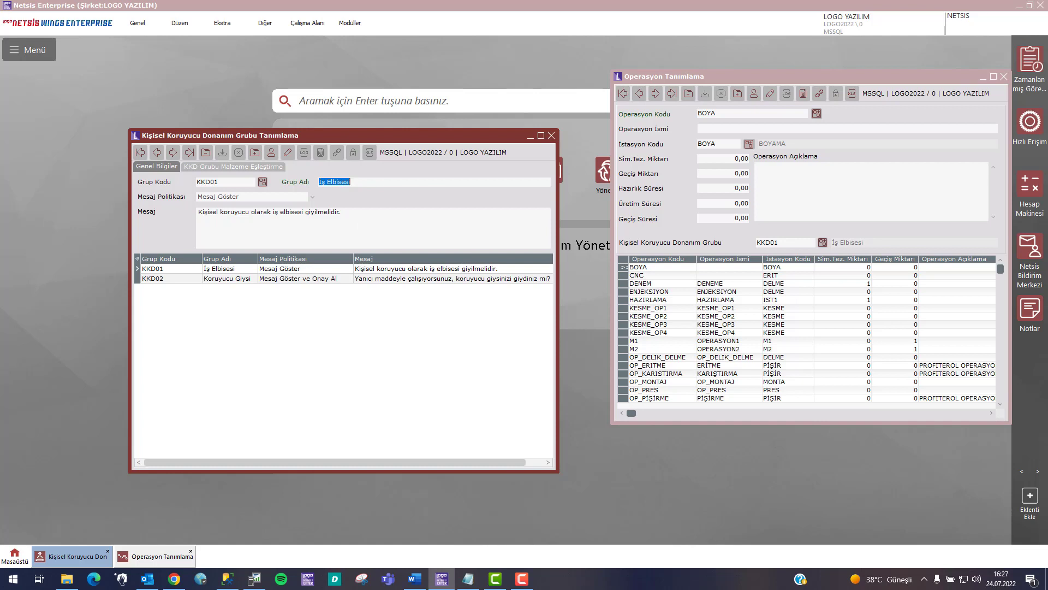
pyautogui.press('F10')
pyautogui.press('F9')
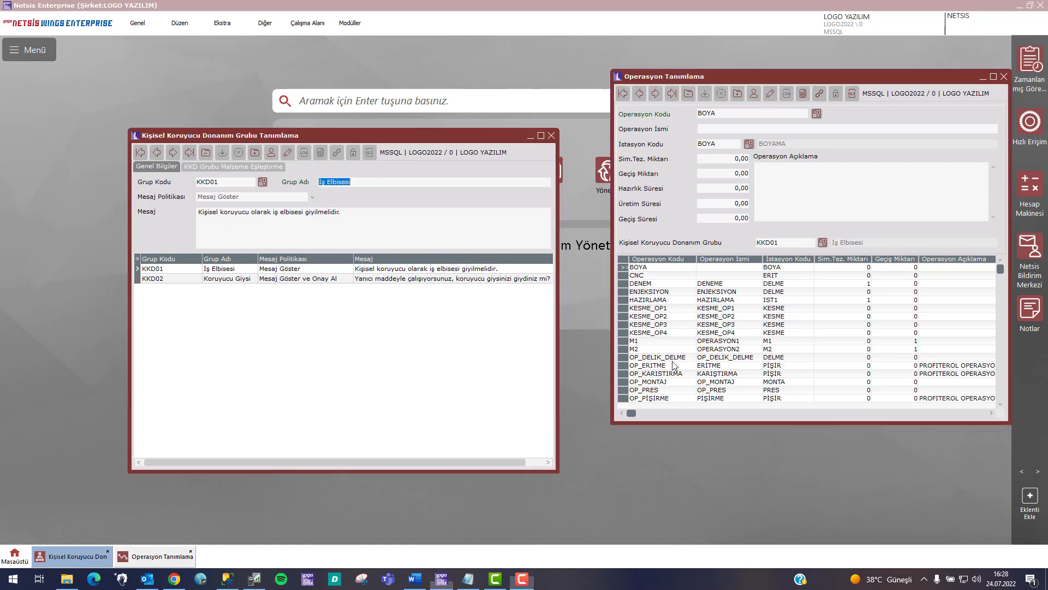
# Load operation OP1 and display the definition of its protective equipment group, KKD02, for comparison.
pyautogui.click(681, 360)
pyautogui.scroll(-10, 677, 377)
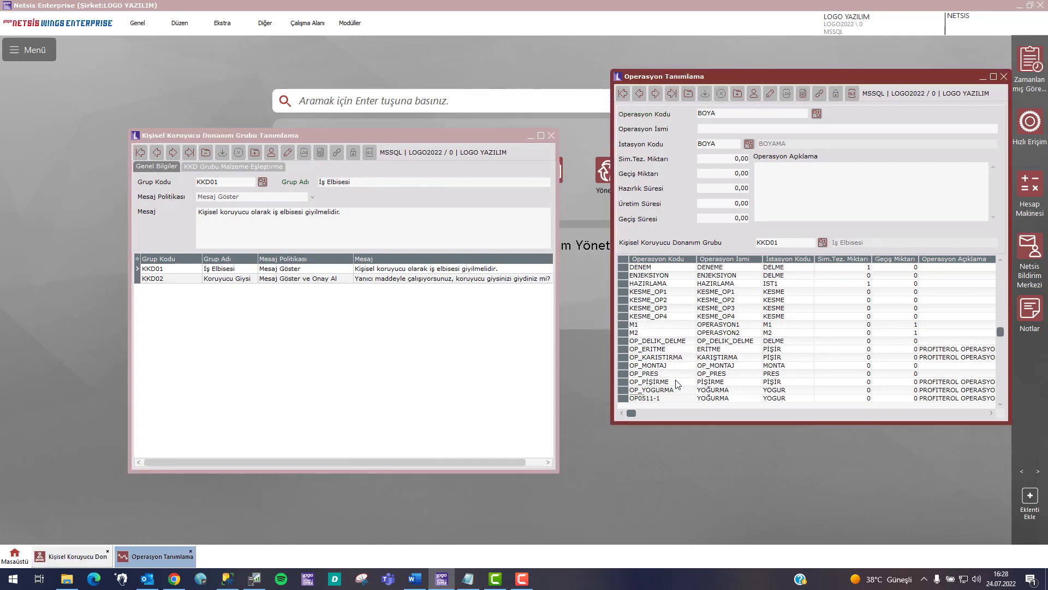
pyautogui.doubleClick(659, 390)
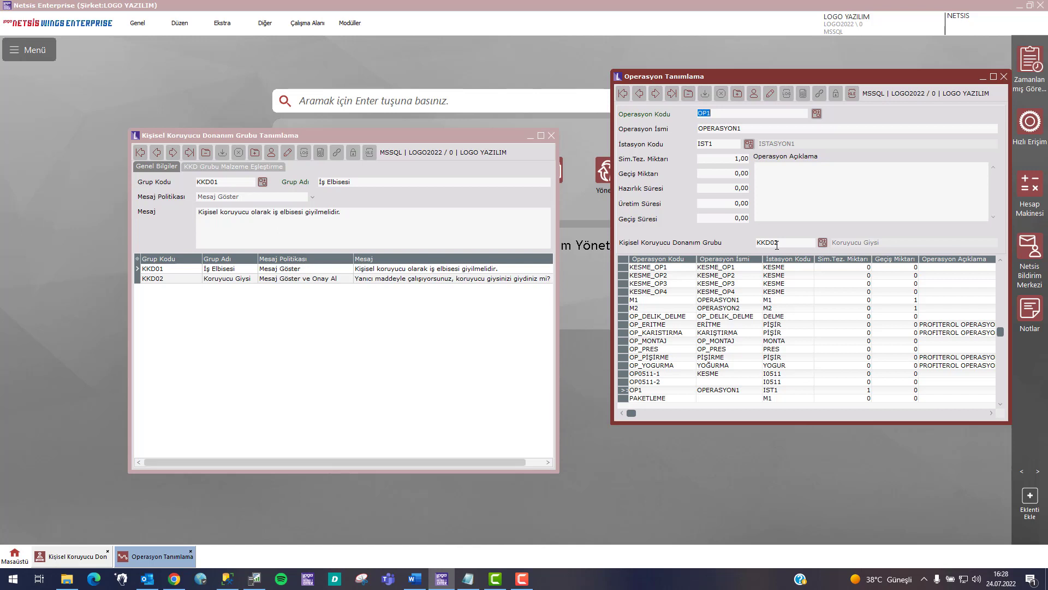
pyautogui.doubleClick(297, 278)
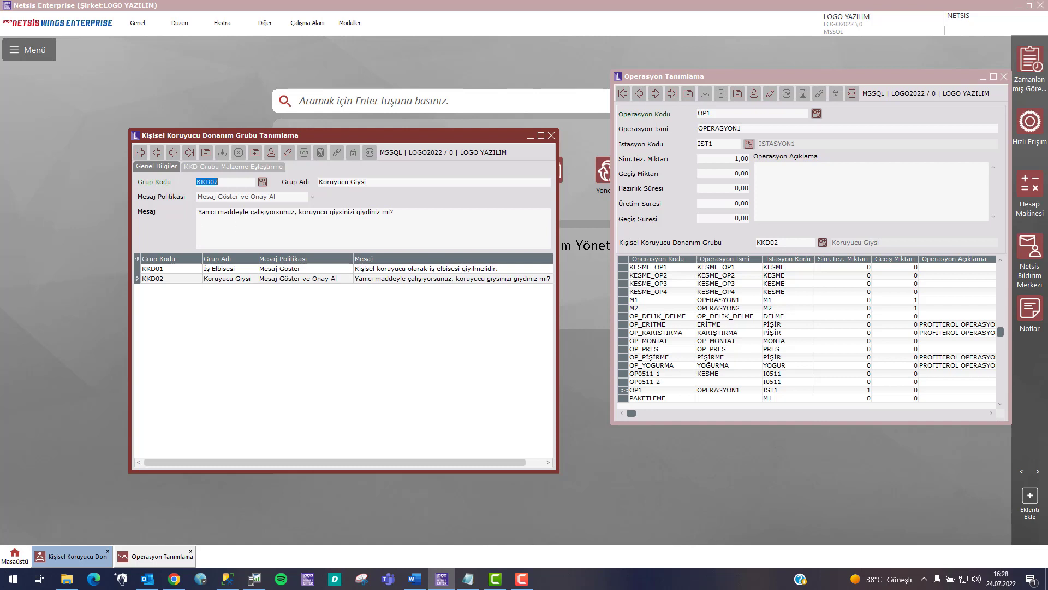
pyautogui.hotkey('alt', 'Tab')
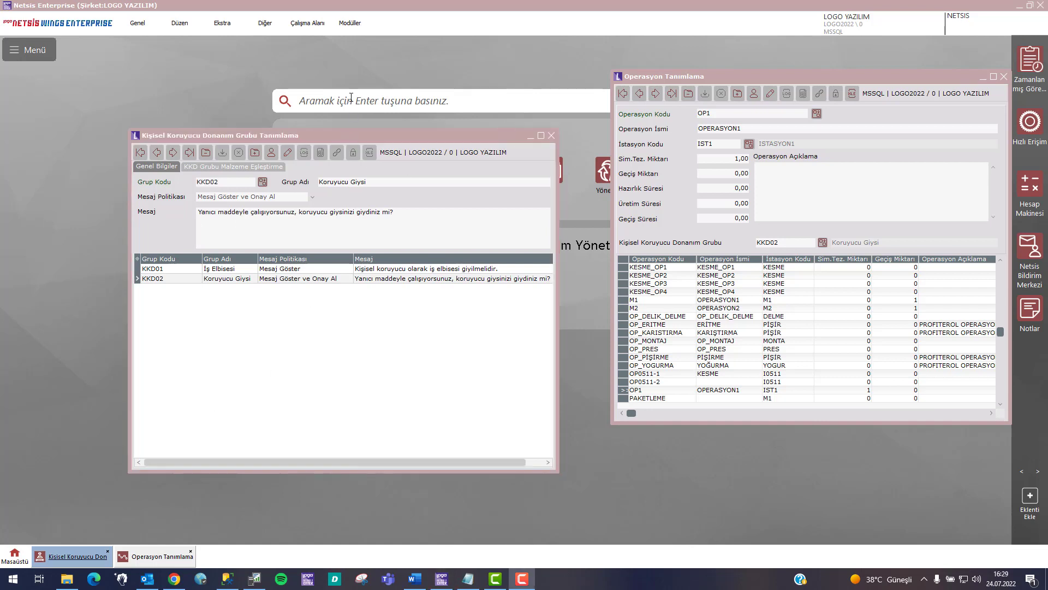
pyautogui.hotkey('alt', 'Tab')
pyautogui.click(351, 97)
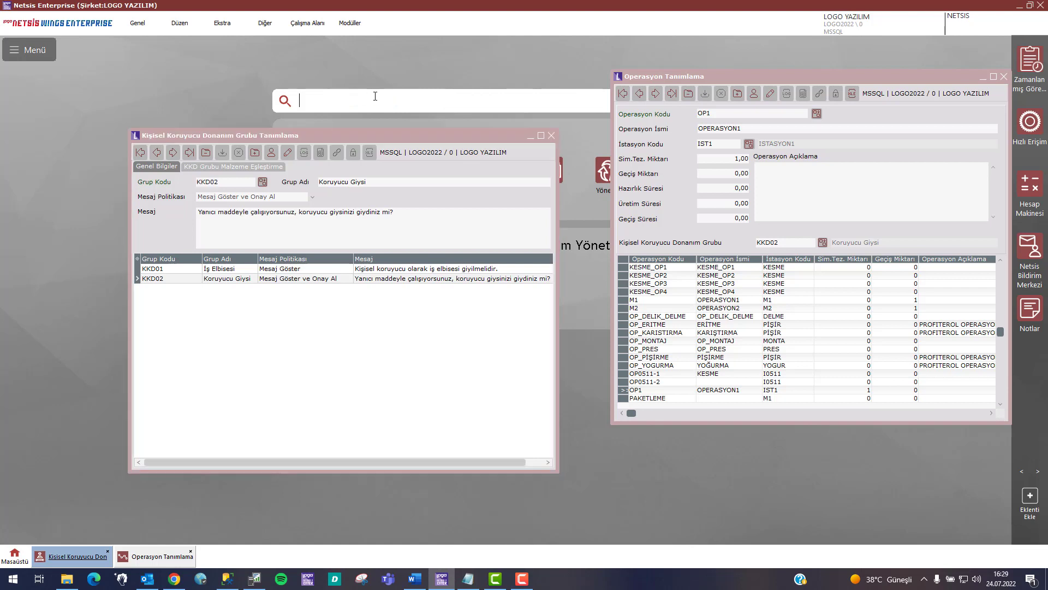
pyautogui.write('ü')
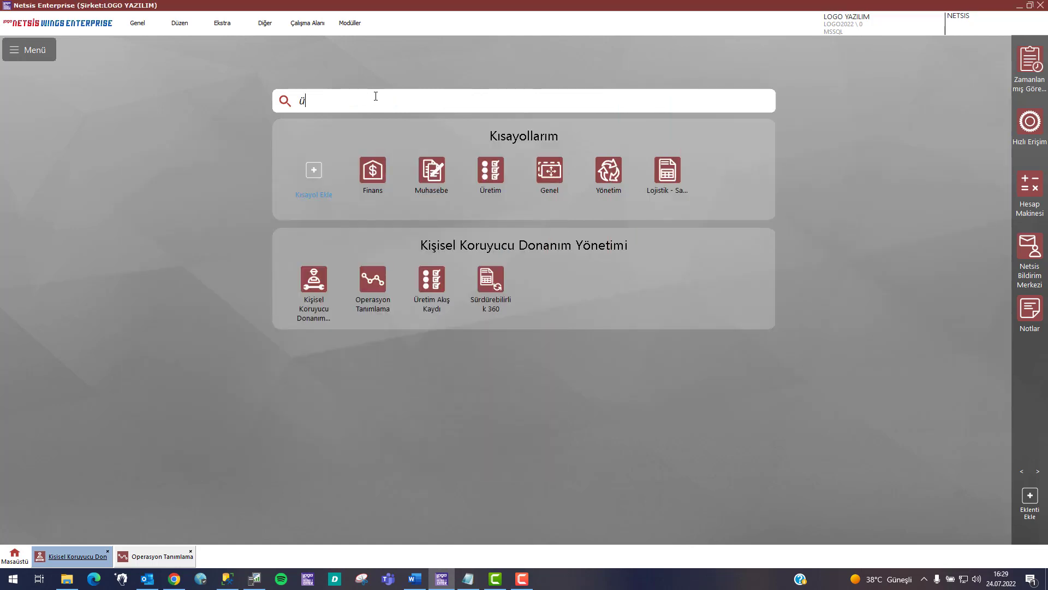
pyautogui.rightClick(375, 96)
# Open Üretim Akış Kaydı and select the first listed work order, for stock code st002.
pyautogui.click(434, 281)
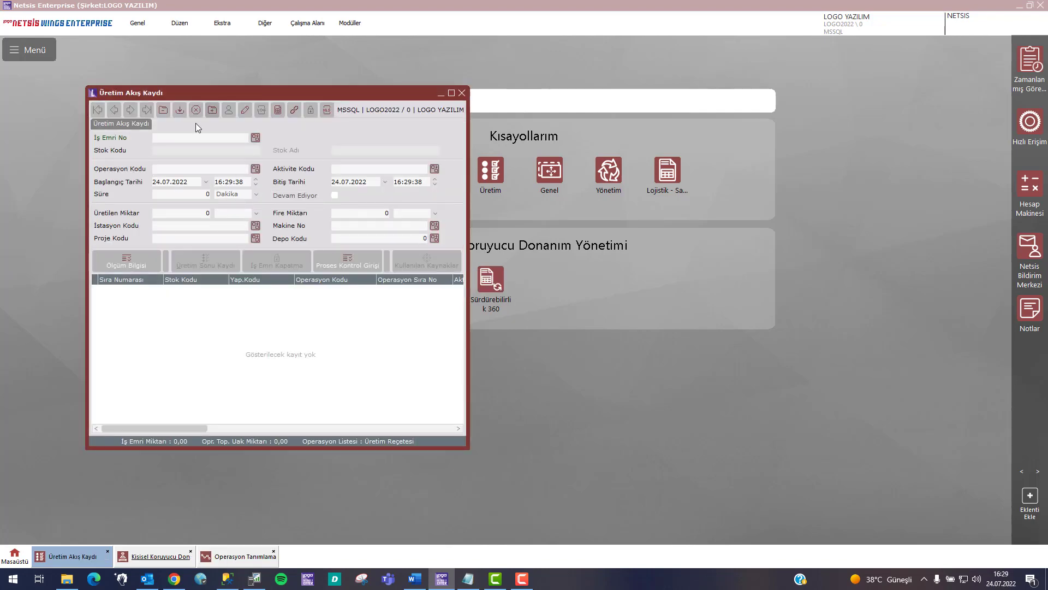
pyautogui.click(254, 140)
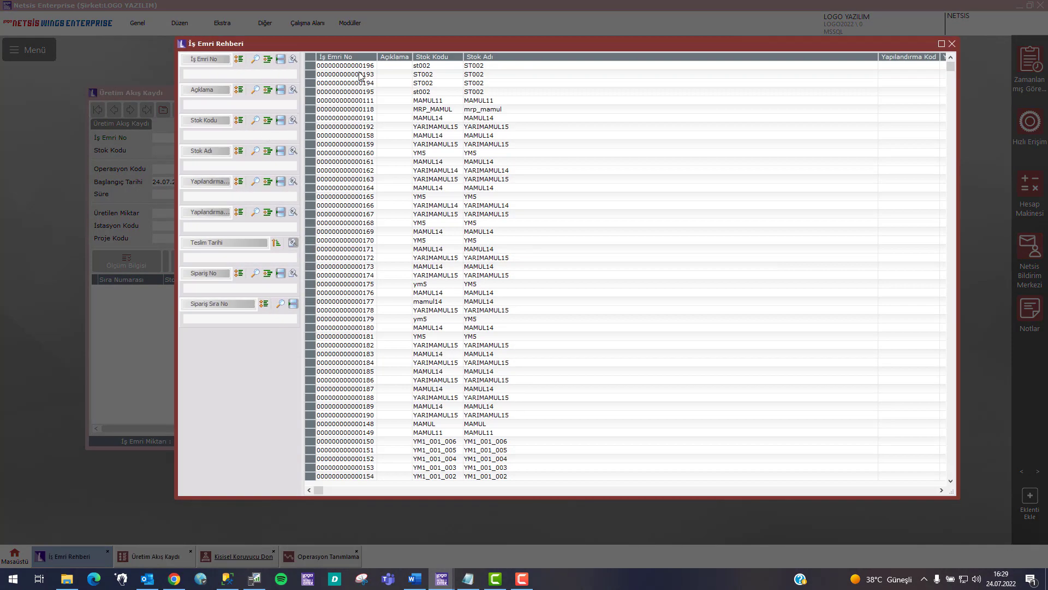
pyautogui.doubleClick(360, 65)
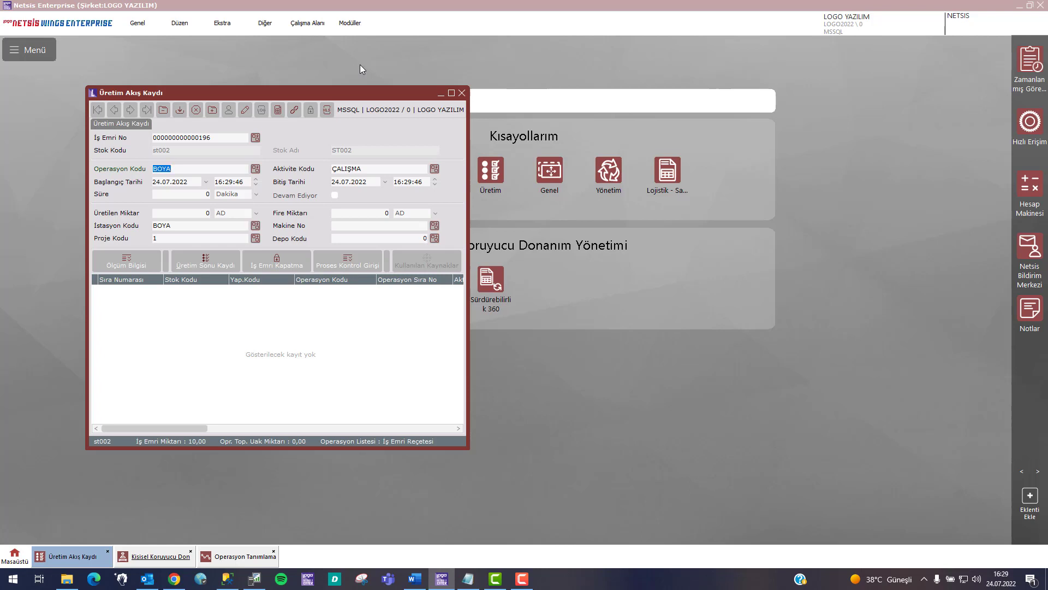
# For operation BOYA, set the duration to 100 Dakika and the produced quantity to 2.
pyautogui.press('Tab')
pyautogui.press('Tab')
pyautogui.press('Tab')
pyautogui.press('Tab')
pyautogui.press('Tab')
pyautogui.press('Tab')
pyautogui.write('100')
pyautogui.press('Tab')
pyautogui.press('Tab')
pyautogui.press('Tab')
pyautogui.write('2')
# Set the BOYA record's warehouse code to 1 and save it, acknowledging the work clothing message.
pyautogui.press('Tab')
pyautogui.press('Tab')
pyautogui.press('Tab')
pyautogui.press('Tab')
pyautogui.press('Tab')
pyautogui.press('Tab')
pyautogui.press('Tab')
pyautogui.write('1')
pyautogui.press('Tab')
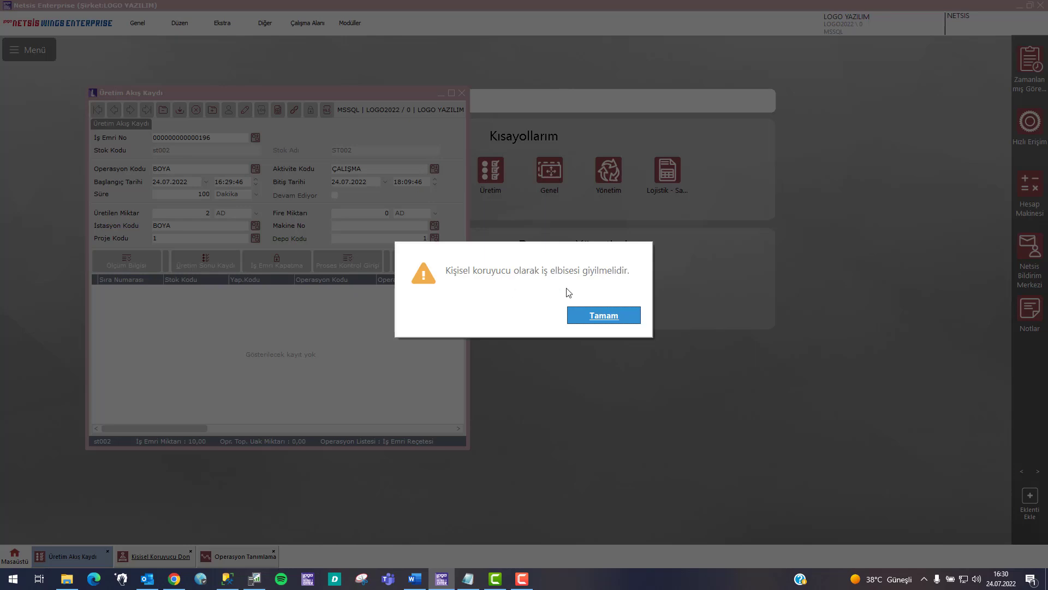
pyautogui.click(596, 317)
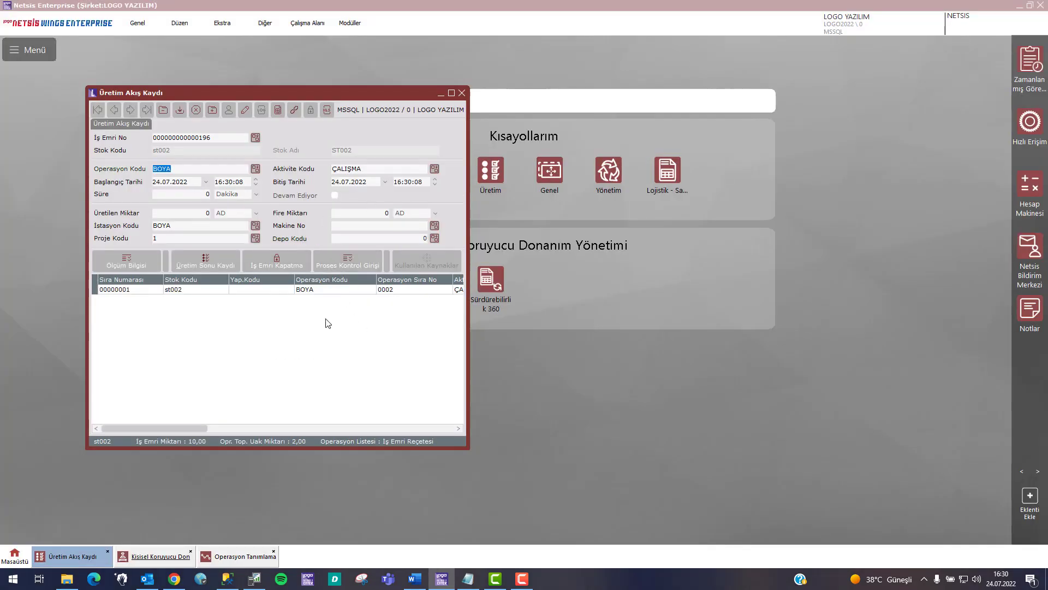
# Select operation OP1 for the same work order, with a duration of 100 Dakika and a produced quantity of 2.
pyautogui.click(255, 168)
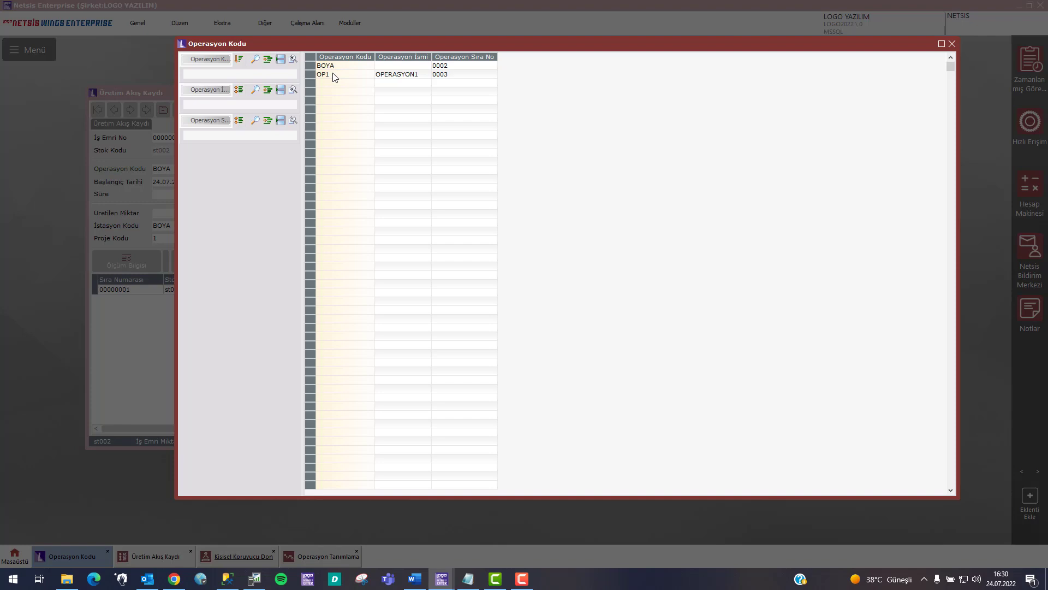
pyautogui.doubleClick(333, 74)
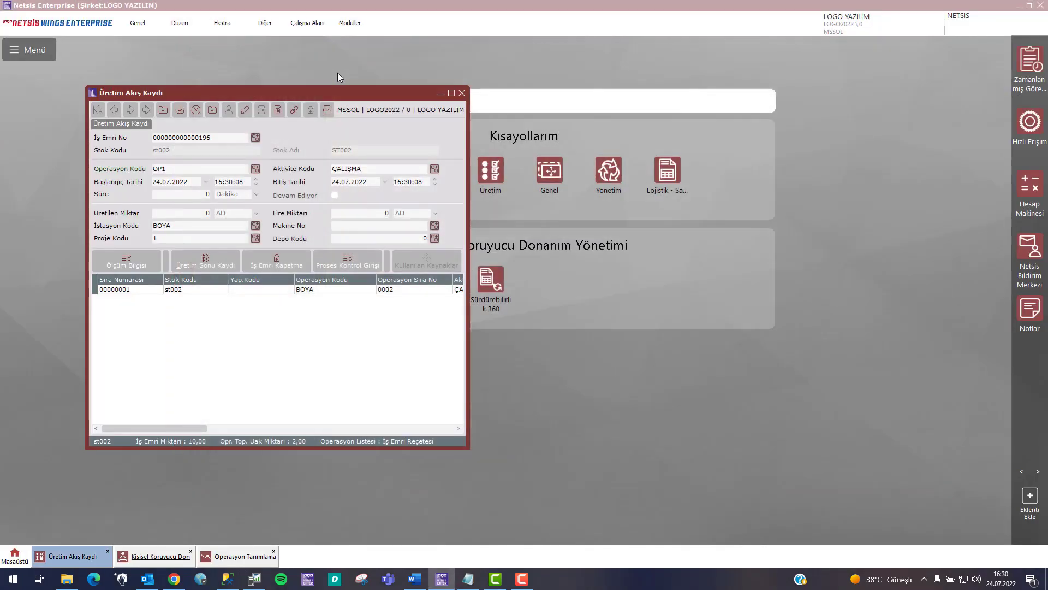
pyautogui.press('Tab')
pyautogui.press('Tab')
pyautogui.press('Tab')
pyautogui.press('Tab')
pyautogui.press('Tab')
pyautogui.press('Tab')
pyautogui.write('100')
pyautogui.press('Tab')
pyautogui.press('Tab')
pyautogui.press('Tab')
pyautogui.write('2')
# Set the OP1 record's warehouse code to 1, save it by answering Evet to the protective clothing question, and close the production flow window.
pyautogui.press('Tab')
pyautogui.press('Tab')
pyautogui.press('Tab')
pyautogui.press('Tab')
pyautogui.press('Tab')
pyautogui.press('Tab')
pyautogui.press('Tab')
pyautogui.write('1')
pyautogui.press('Tab')
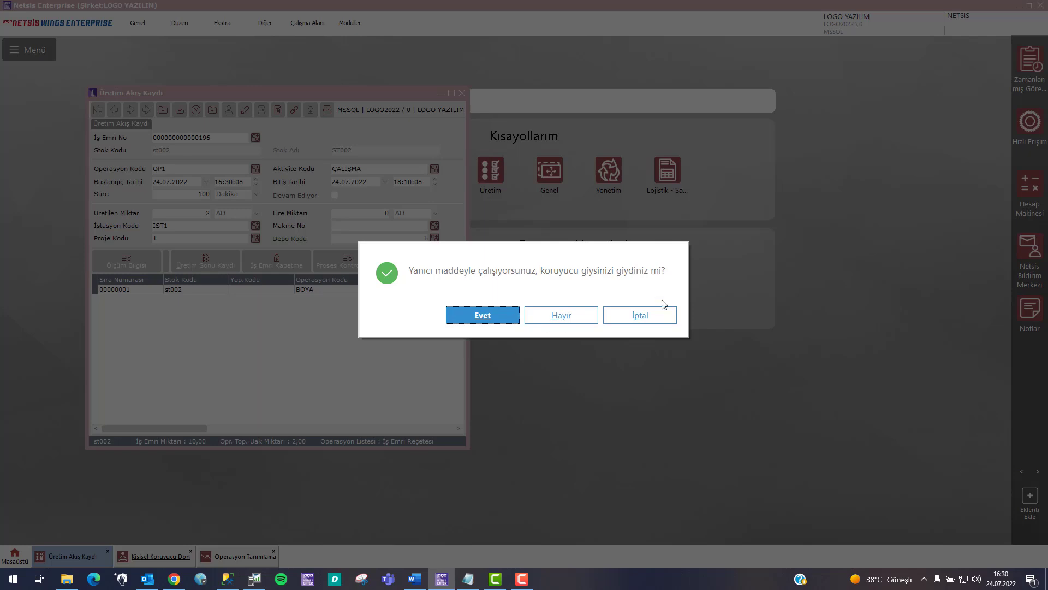
pyautogui.click(483, 316)
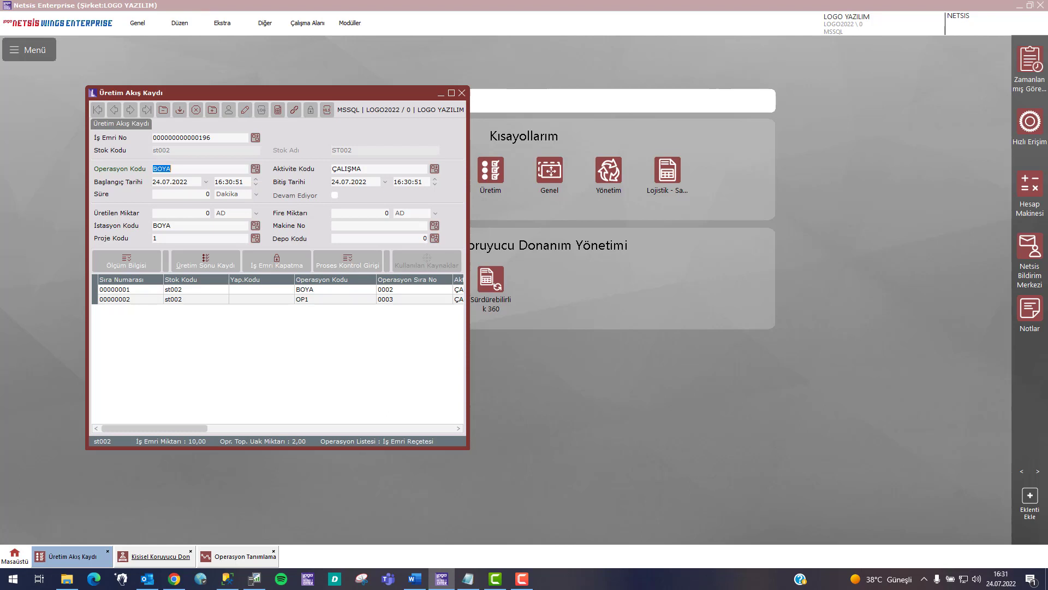
pyautogui.press('F10')
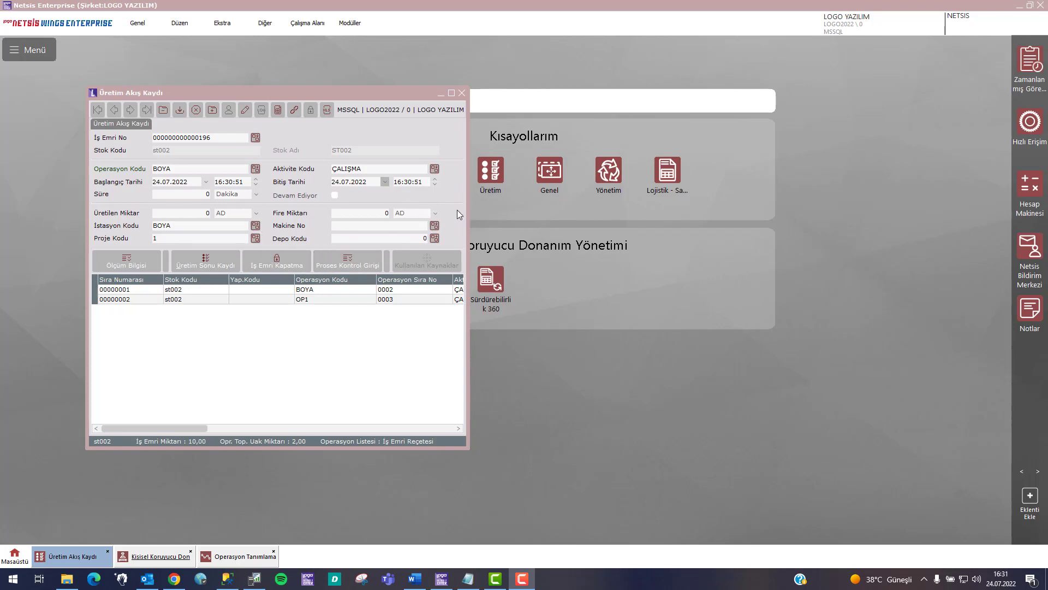
pyautogui.click(462, 93)
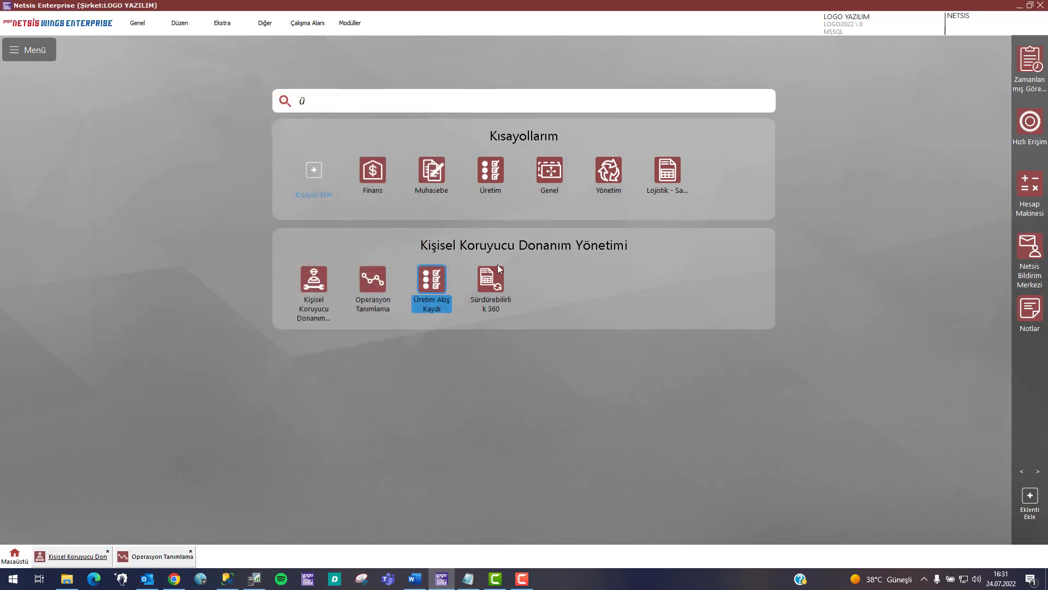
# Open Sürdürebilirlik 360 and examine the charts and usage quantities of the most used protective equipment groups and materials.
pyautogui.click(485, 295)
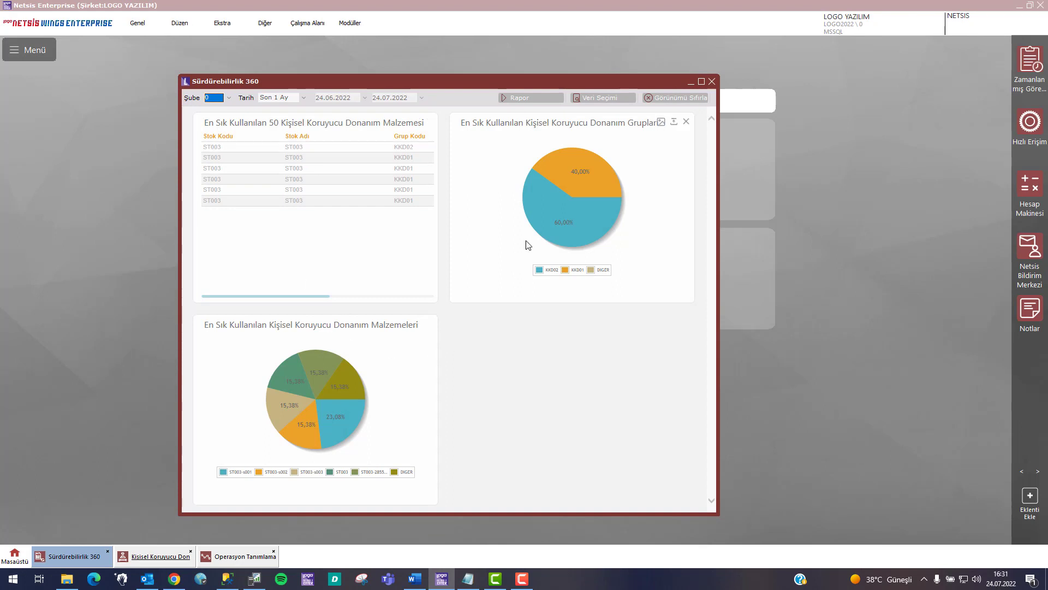
pyautogui.moveTo(550, 236)
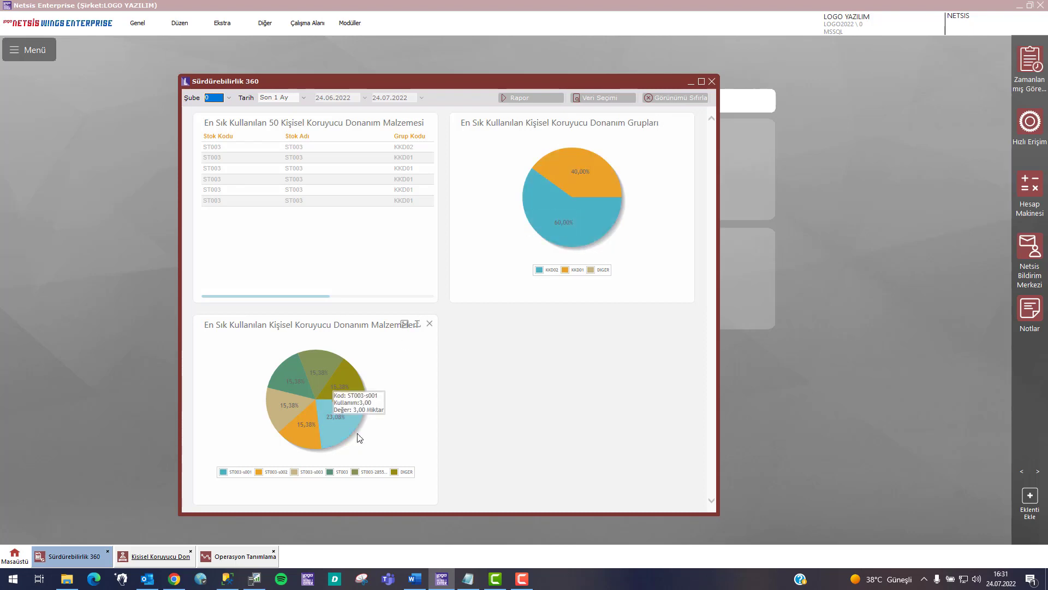
pyautogui.moveTo(344, 411)
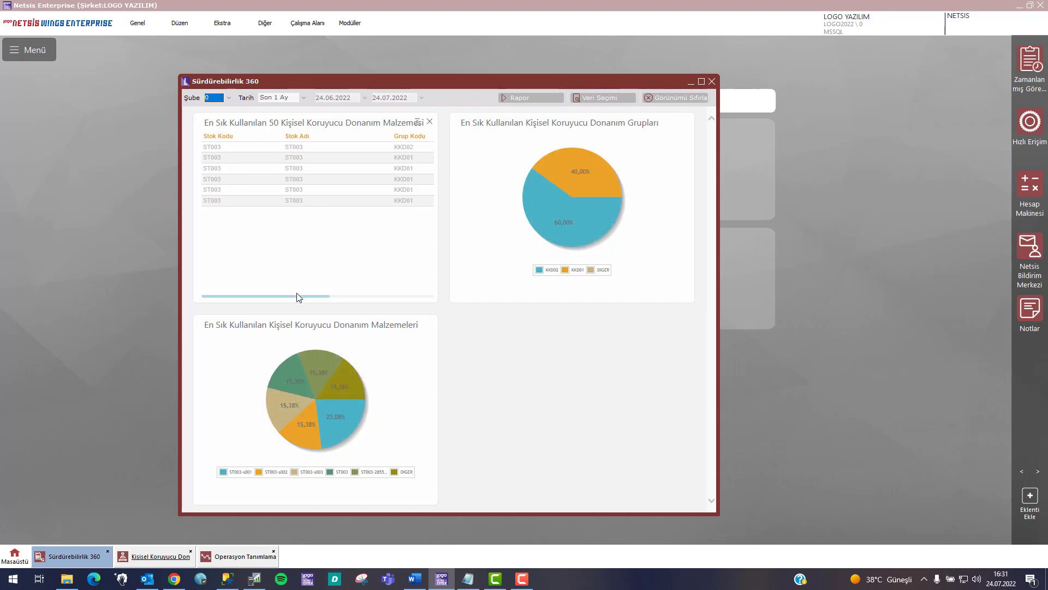
pyautogui.moveTo(298, 299); pyautogui.dragTo(380, 299)
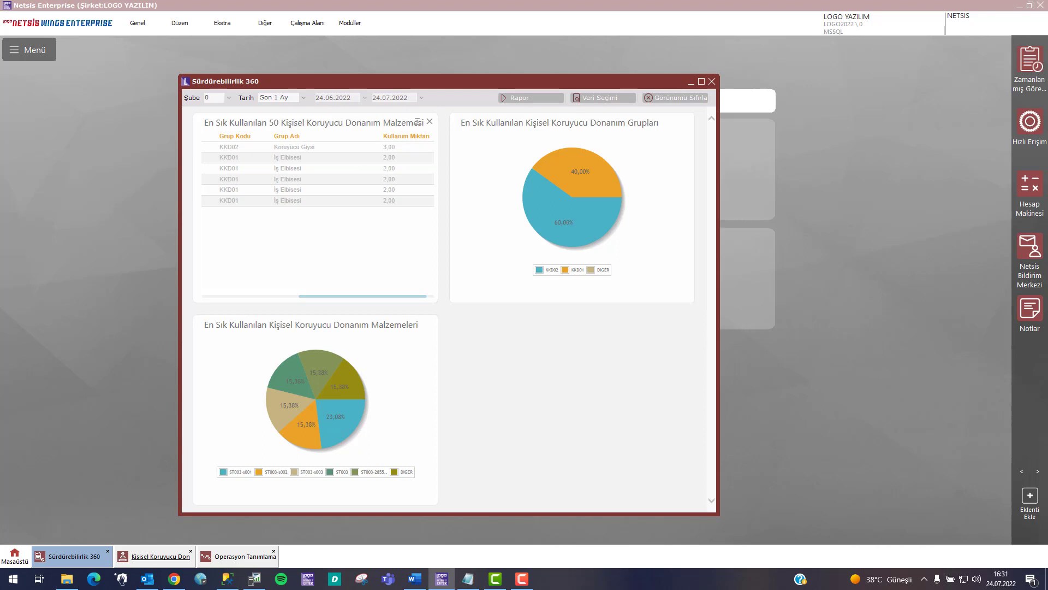
pyautogui.hotkey('alt', 'Tab')
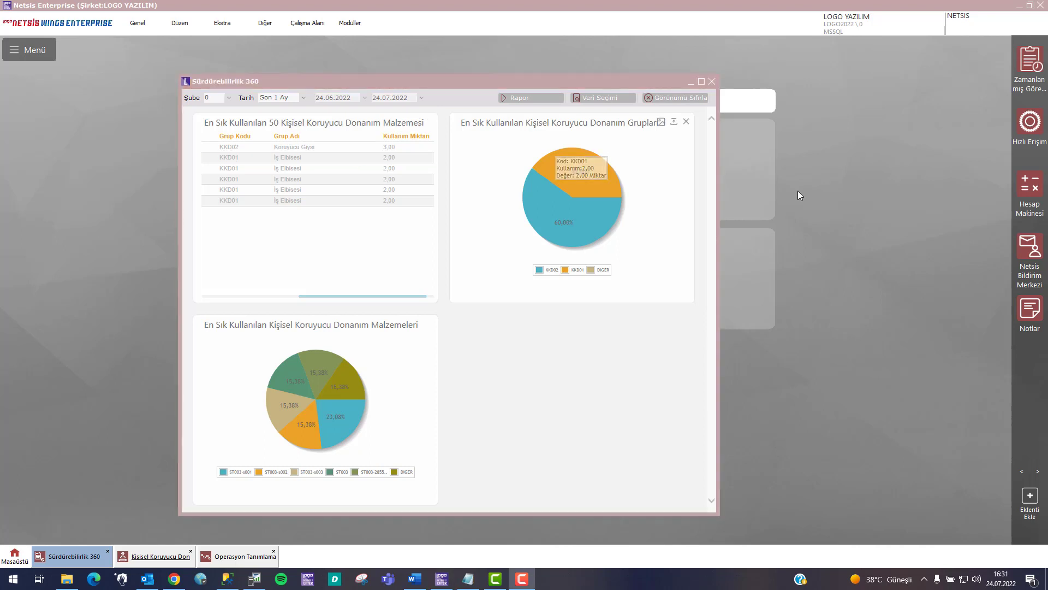